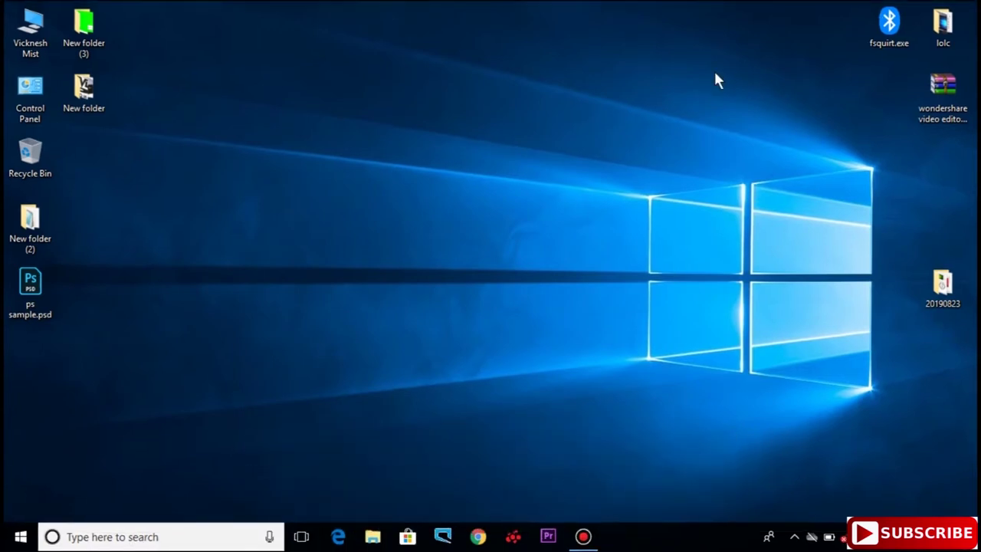
Open Task Manager, look through its list of services, and launch the full Services console from there
right_click(648, 543)
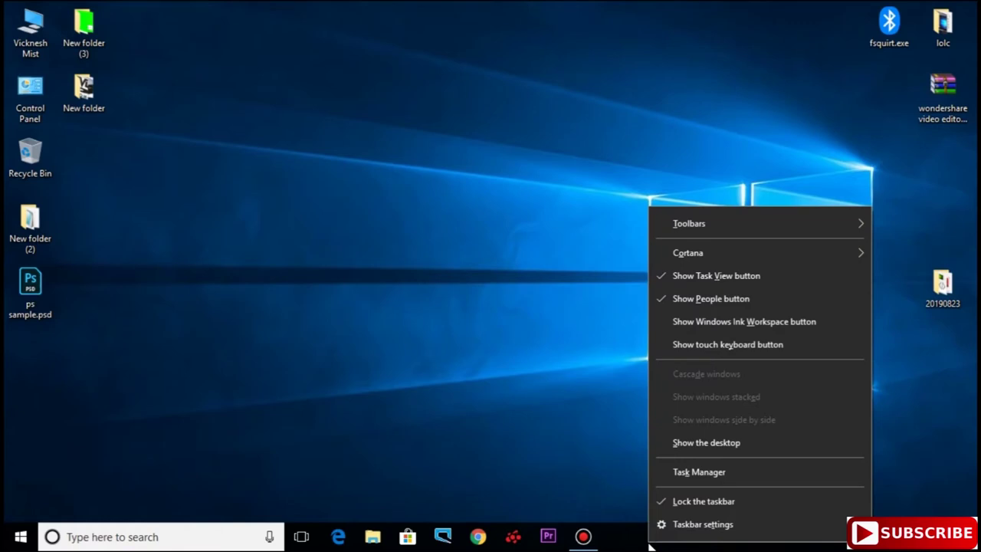
left_click(696, 477)
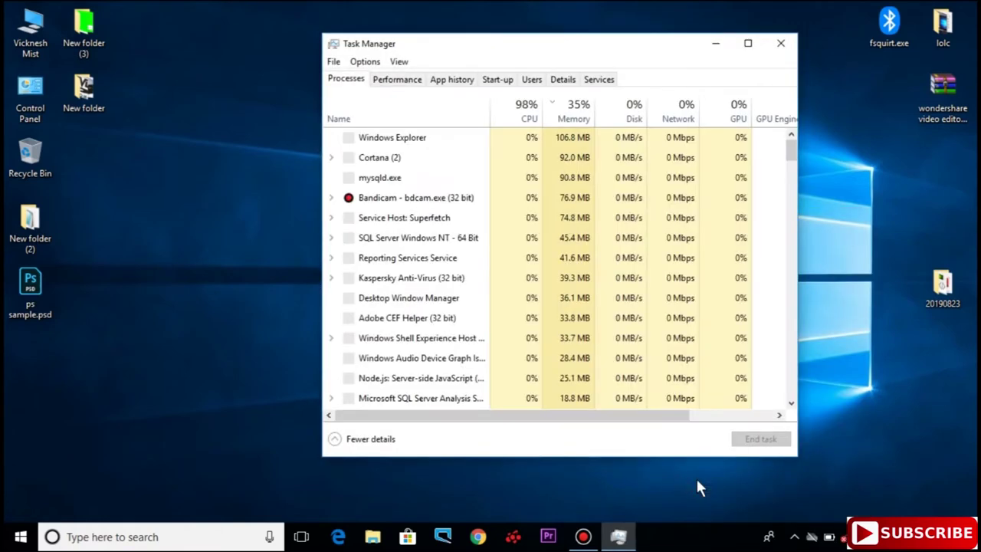
left_click(598, 79)
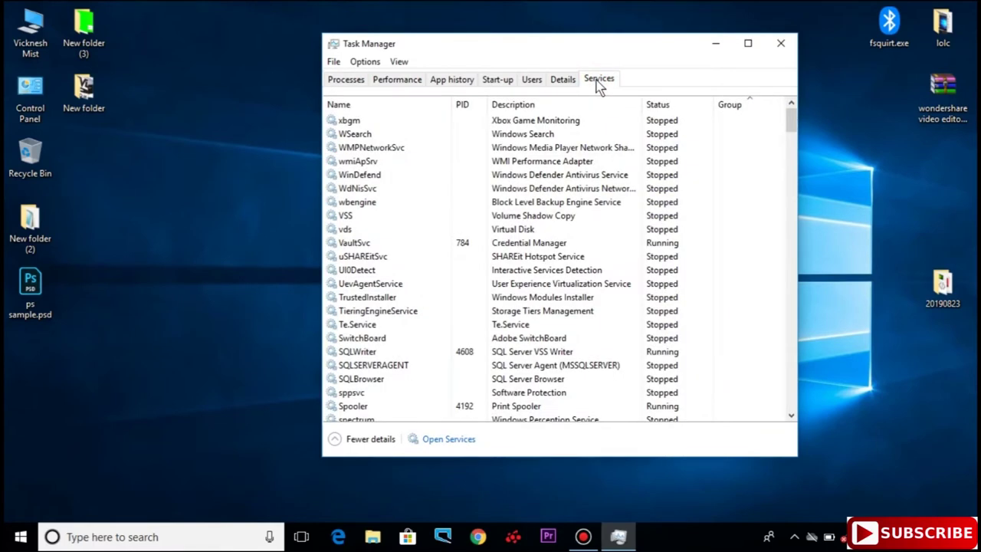
scroll(728, 249, "down", 2)
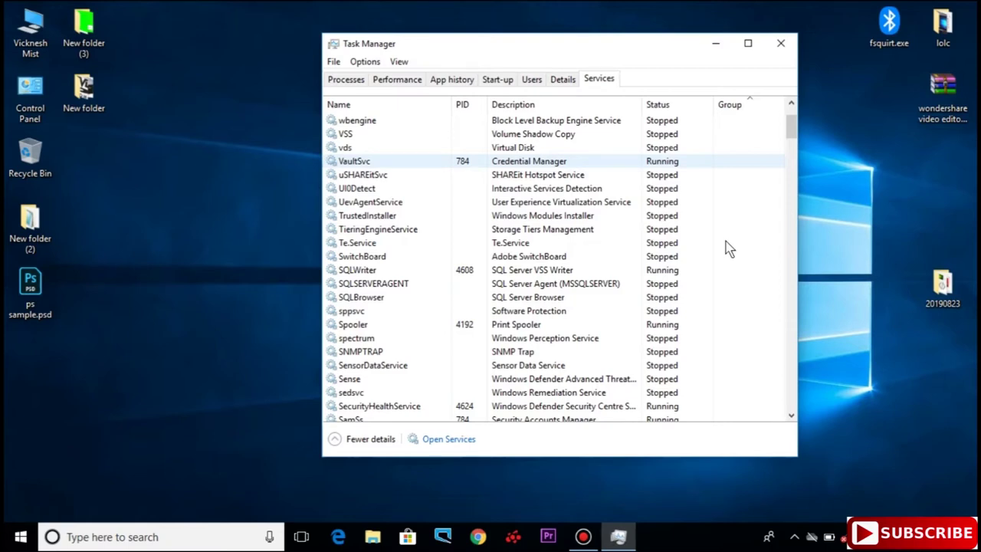
scroll(729, 249, "down", 2)
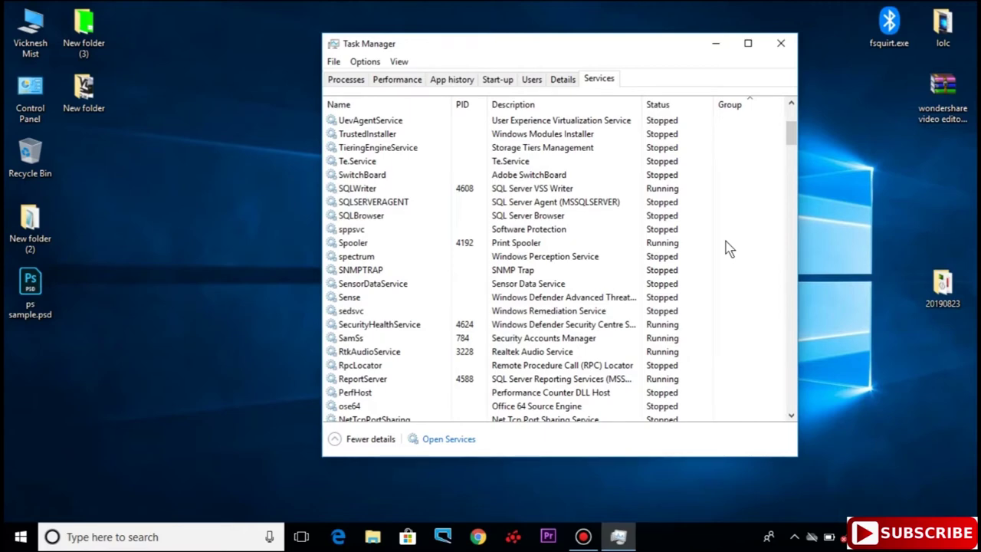
left_click(450, 439)
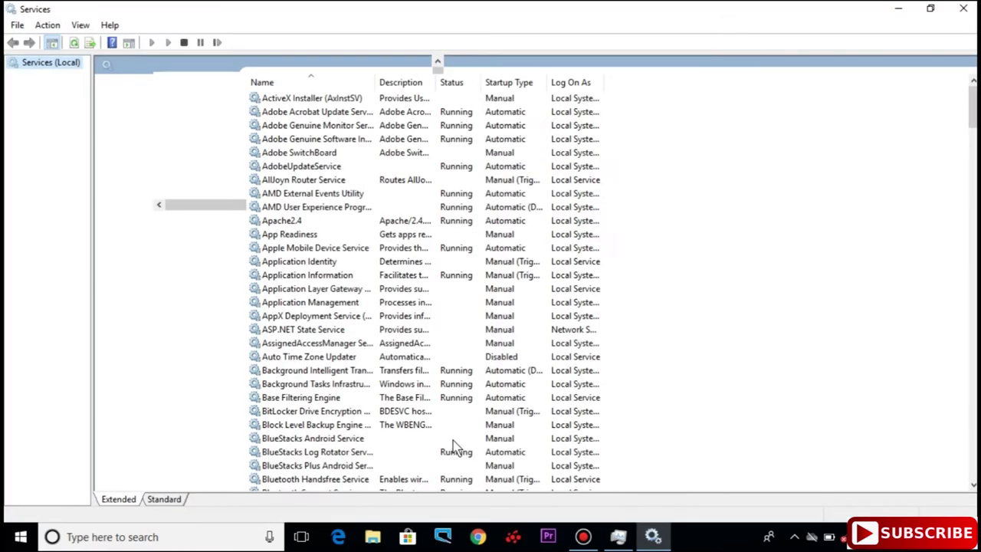
Set the Windows Search service's startup type to Automatic in its properties and apply the change
scroll(805, 344, "down", 10)
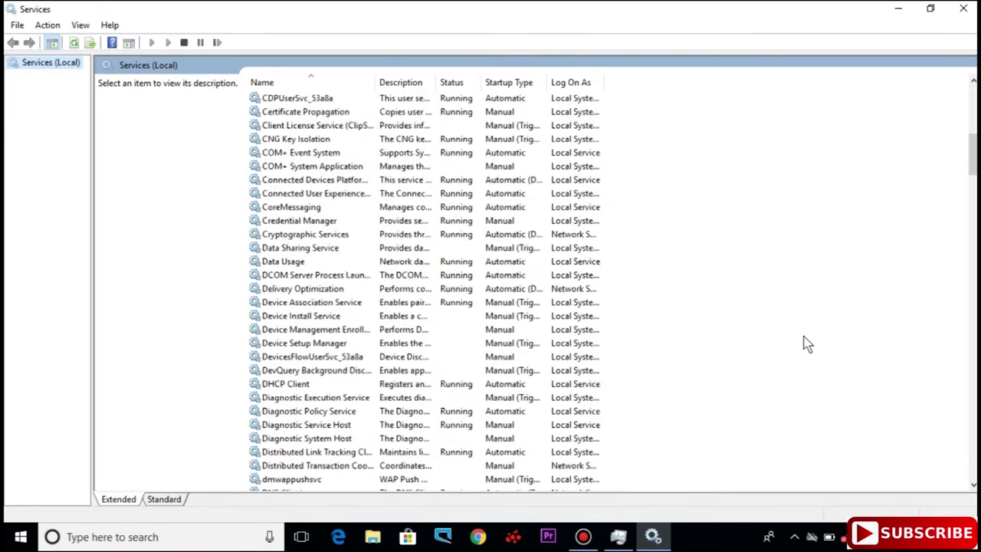
scroll(808, 344, "down", 20)
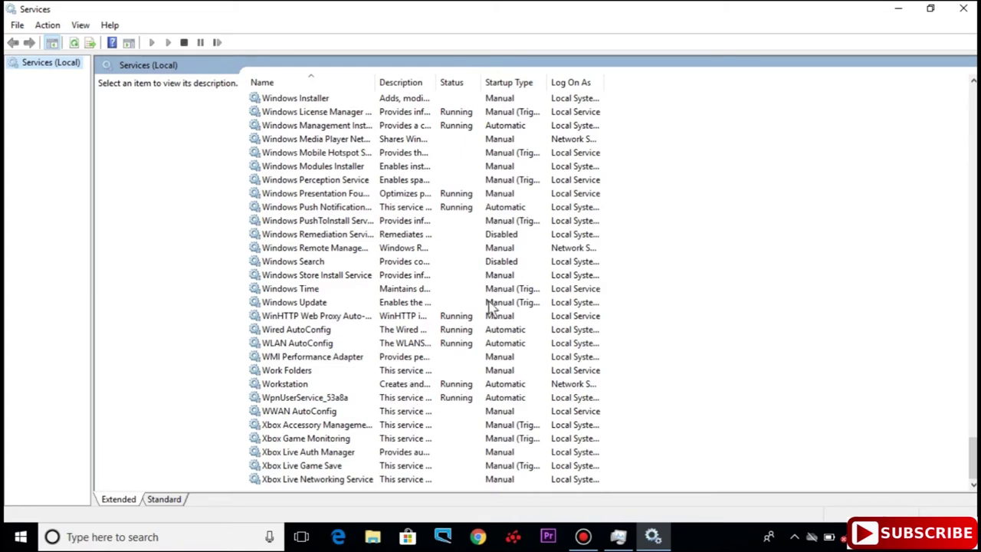
left_click(303, 263)
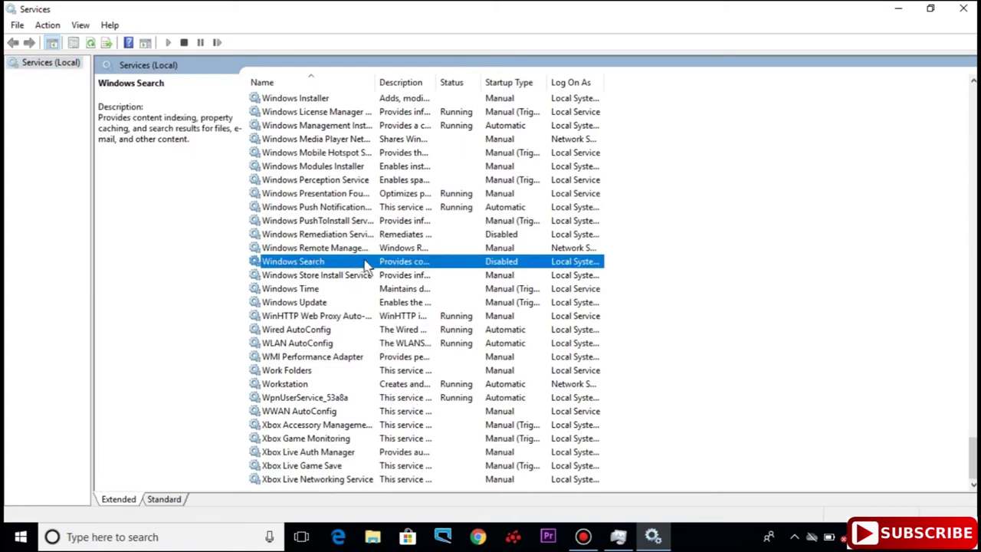
right_click(395, 264)
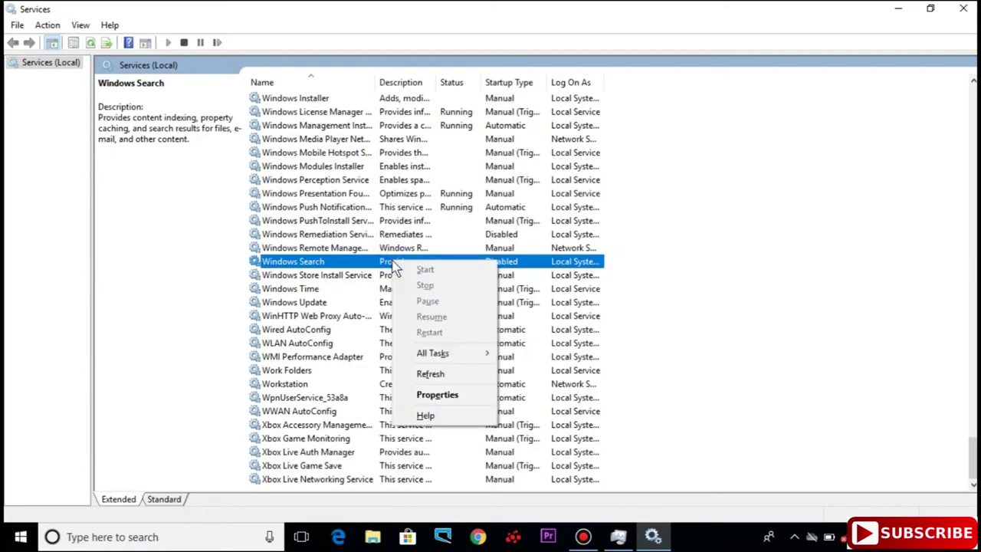
left_click(465, 395)
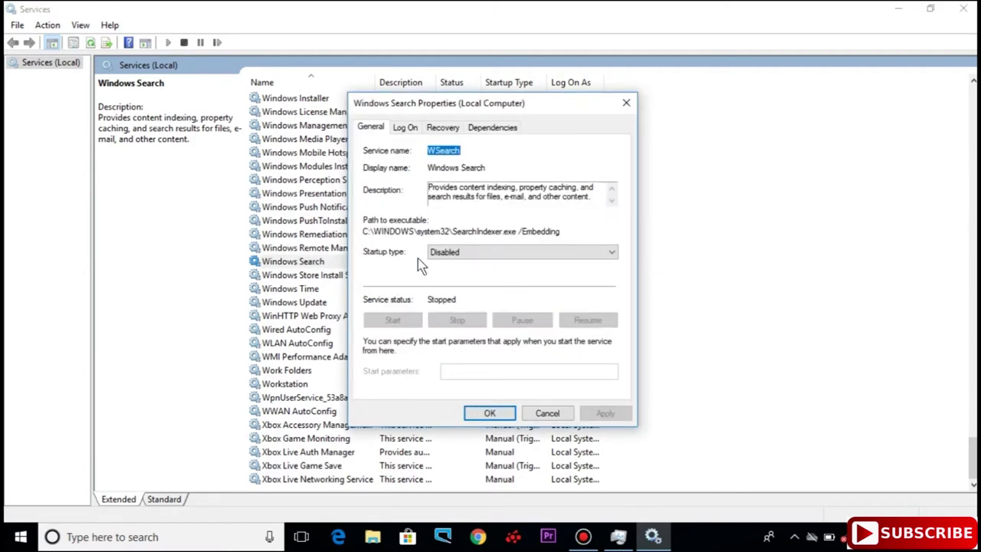
left_click(493, 261)
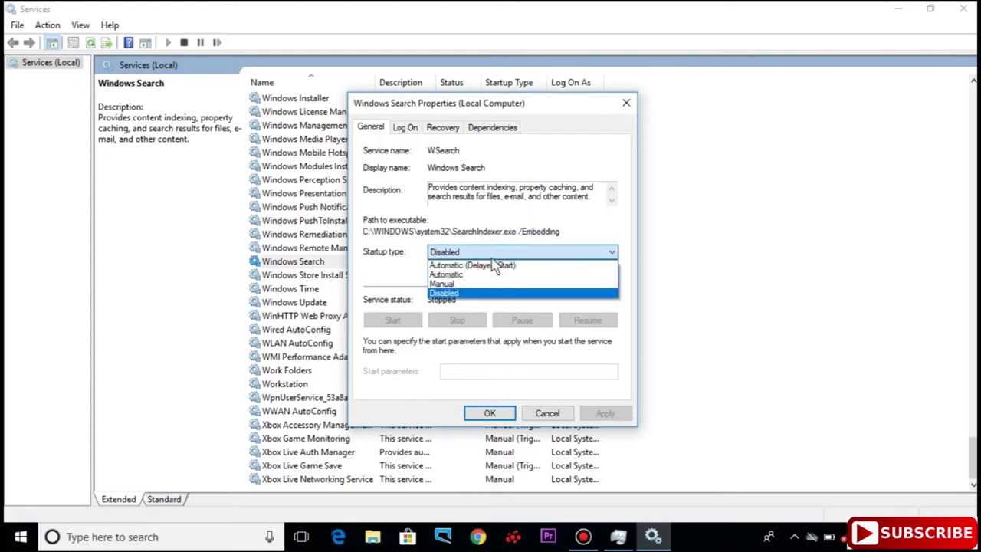
left_click(465, 276)
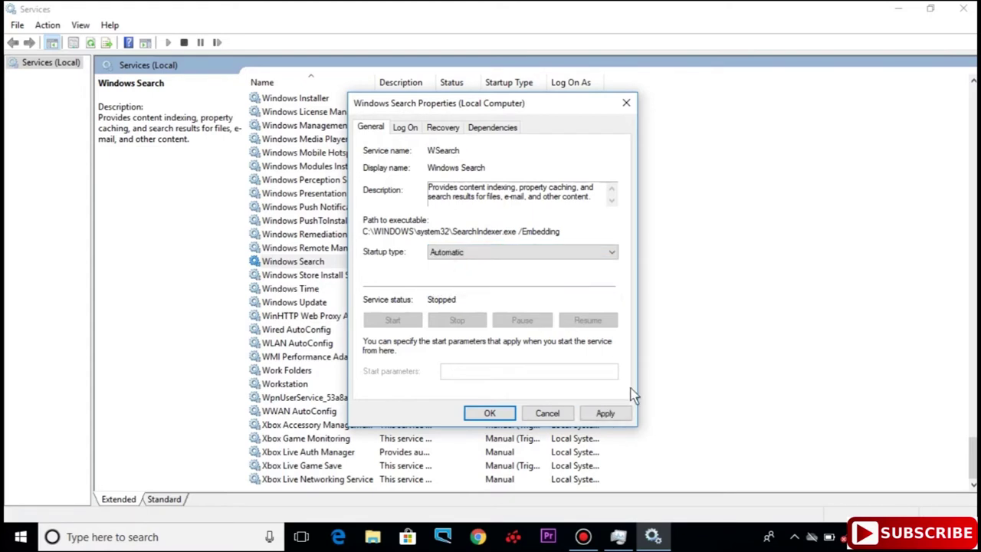
left_click(608, 414)
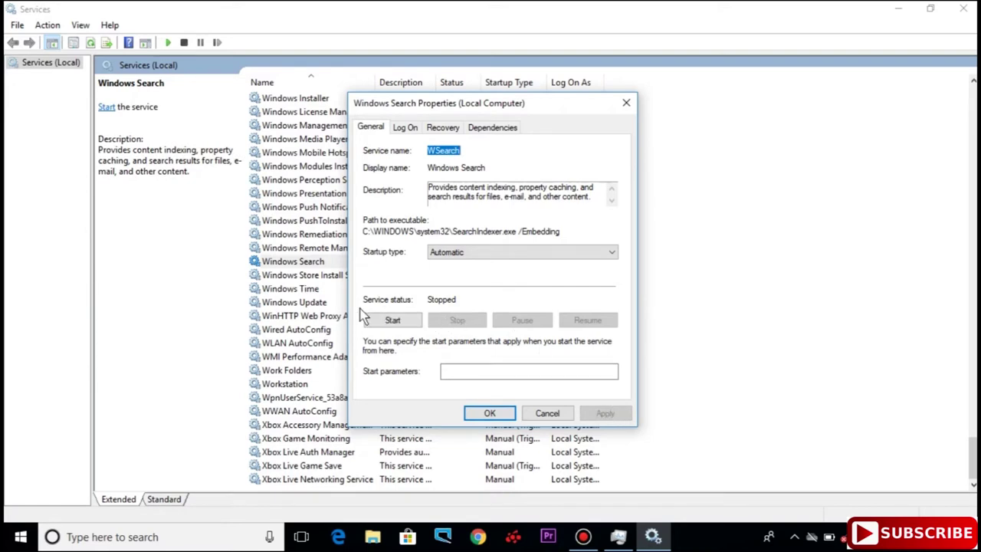
Start the Windows Search service, accept its properties, and close the Services console and Task Manager
left_click(392, 322)
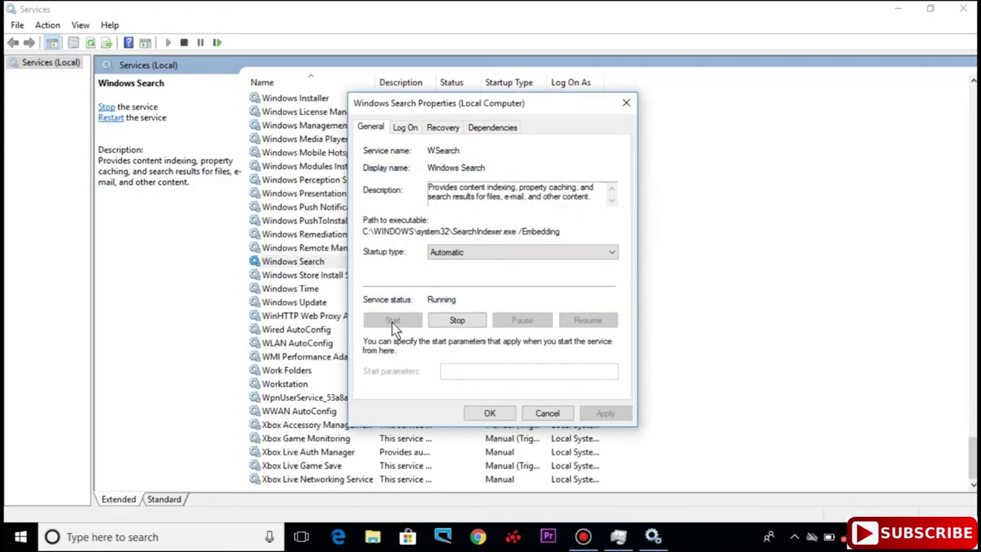
left_click(495, 413)
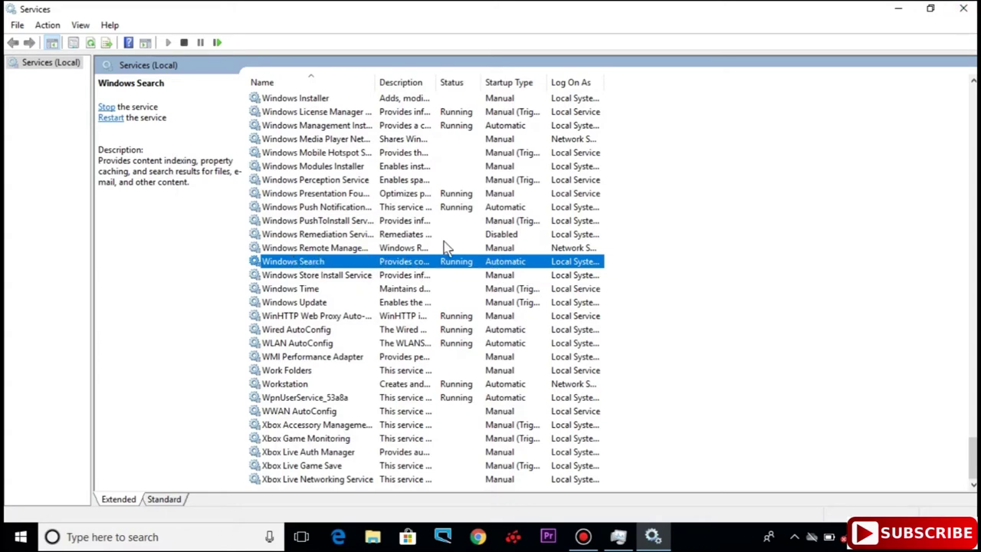
left_click(964, 8)
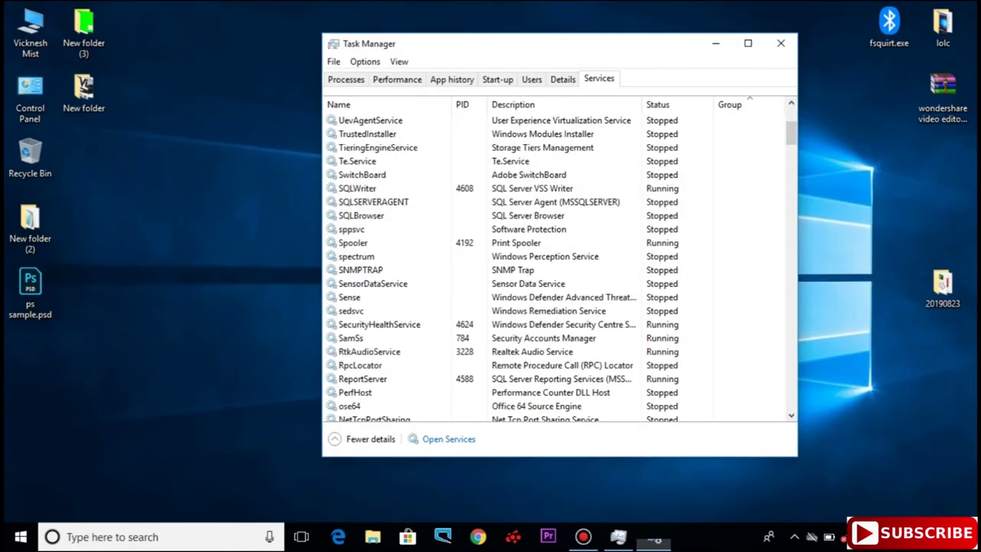
left_click(786, 45)
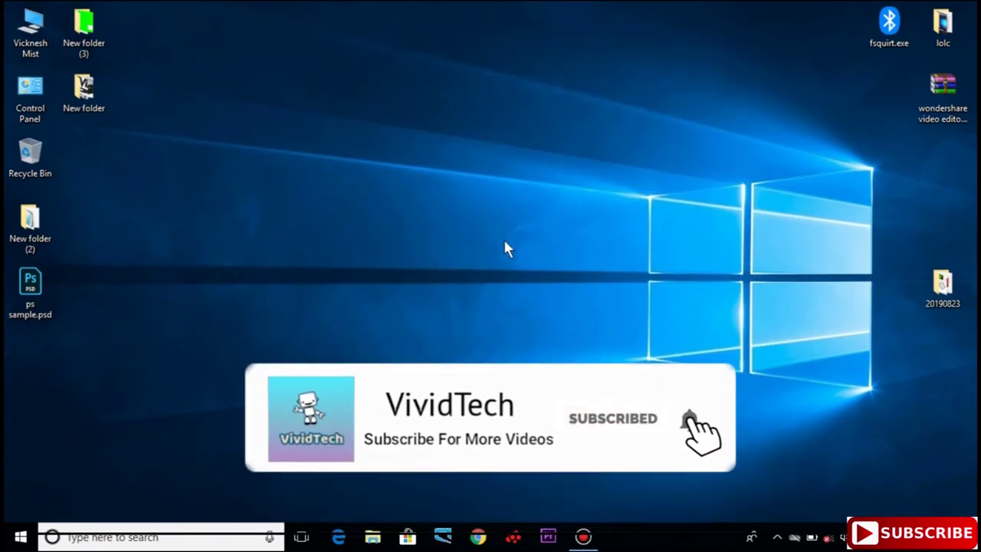
Open Control Panel by way of File Explorer's address and display its items as small icons
left_click(373, 537)
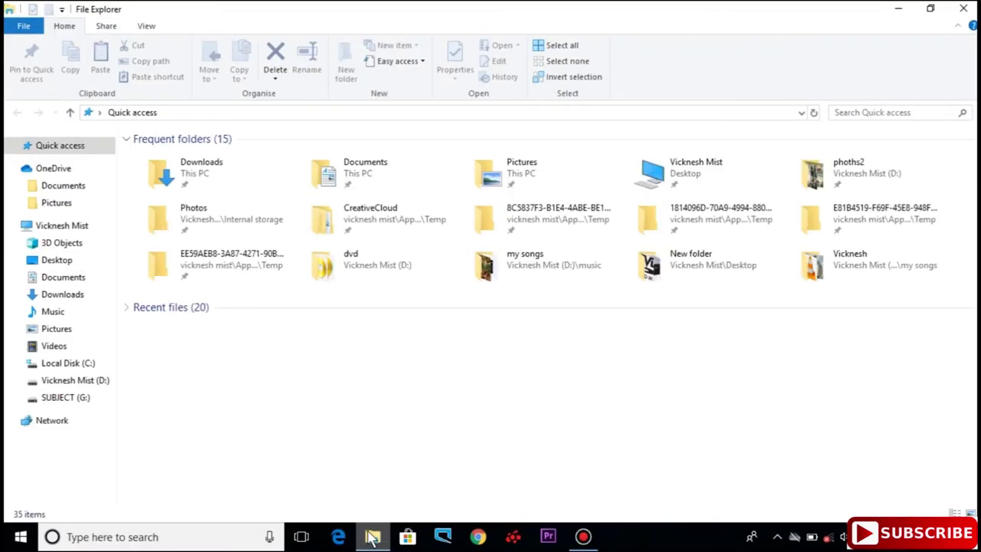
left_click(185, 112)
type("contr")
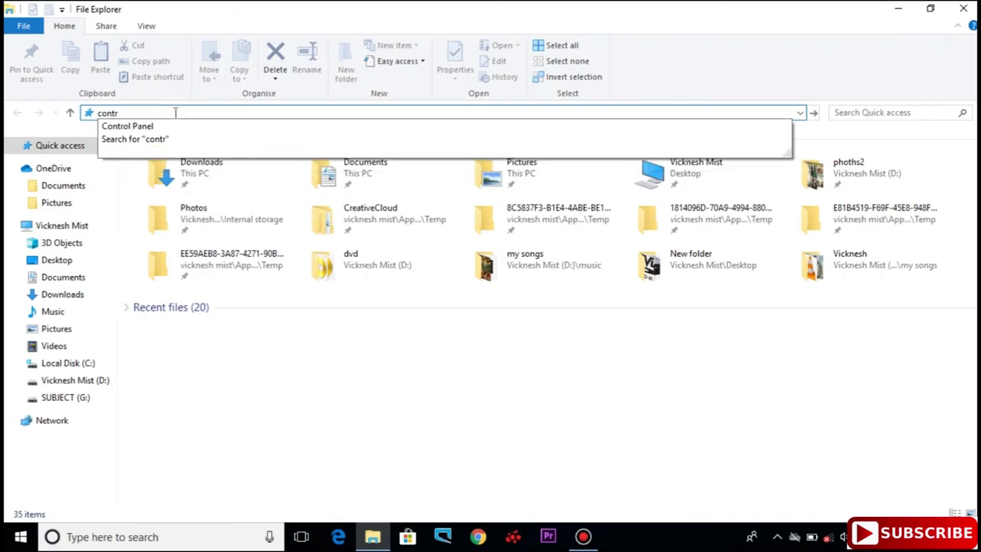
left_click(173, 125)
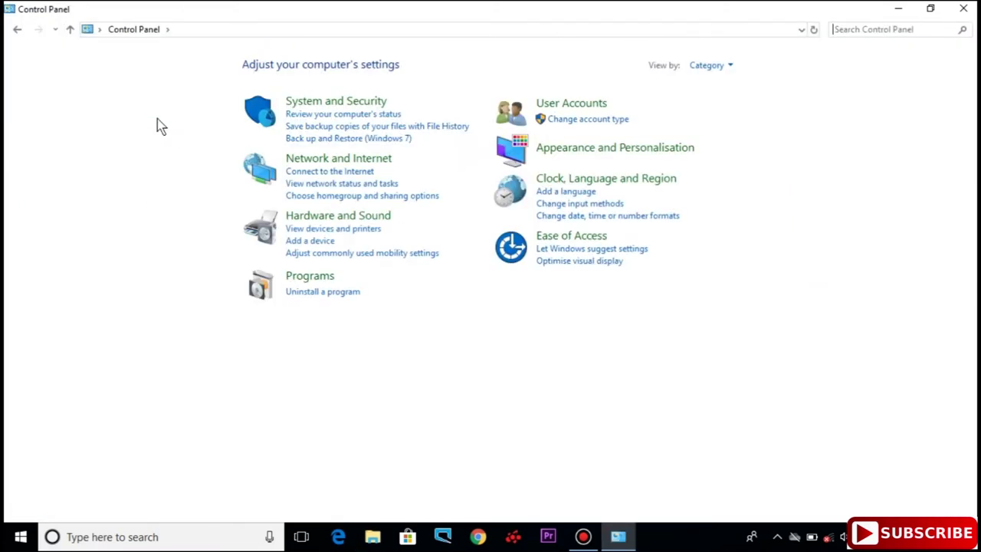
left_click(718, 68)
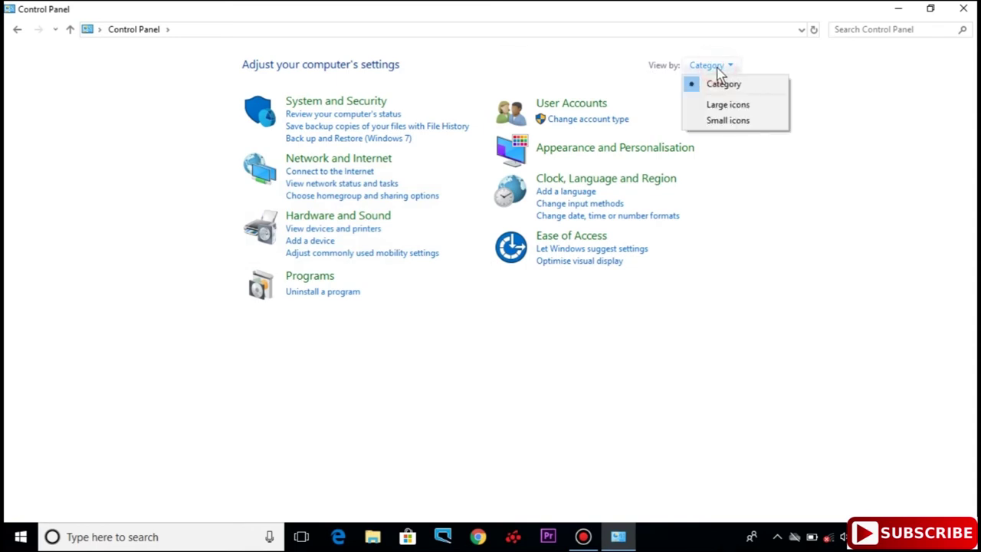
left_click(742, 123)
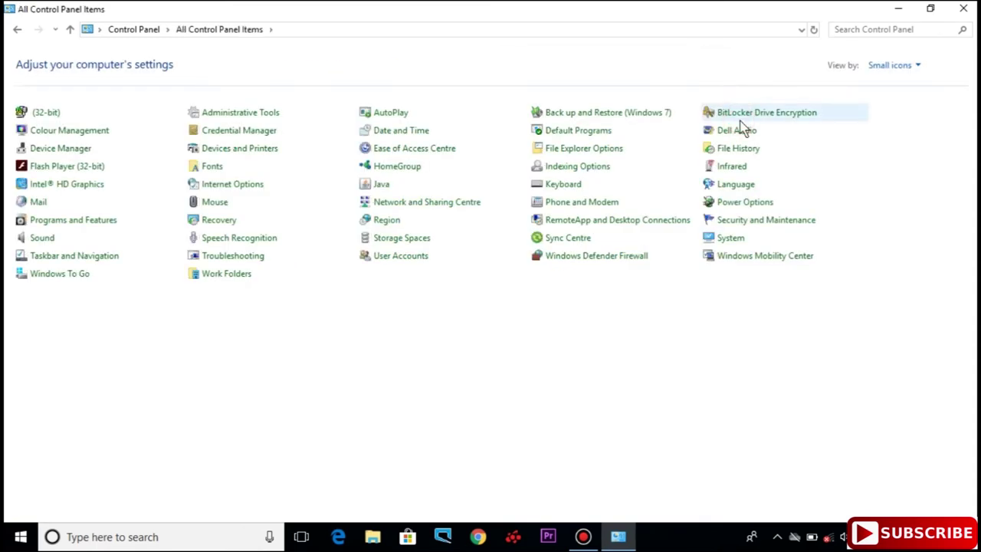
Delete and rebuild the search index from the advanced settings of Indexing Options, confirming the rebuild
left_click(575, 174)
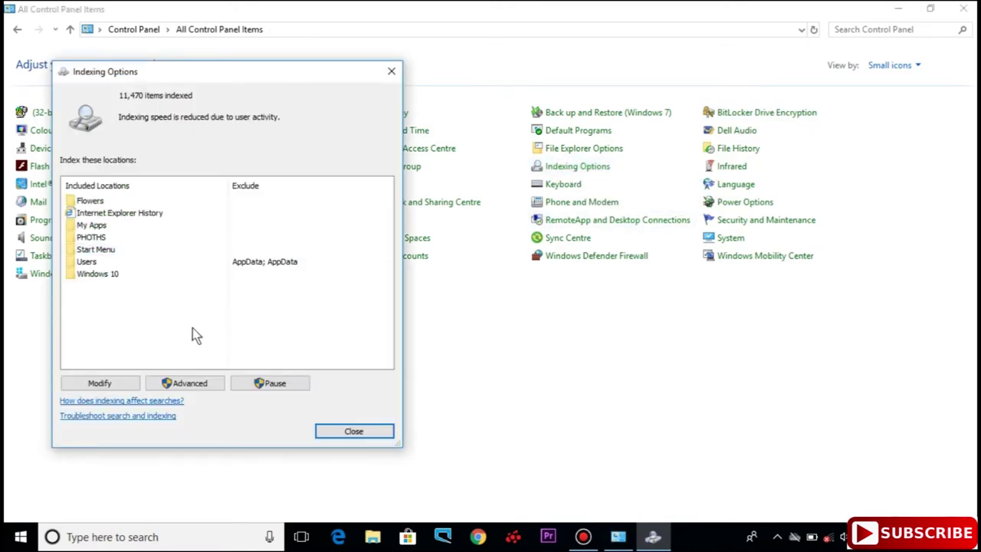
left_click(189, 385)
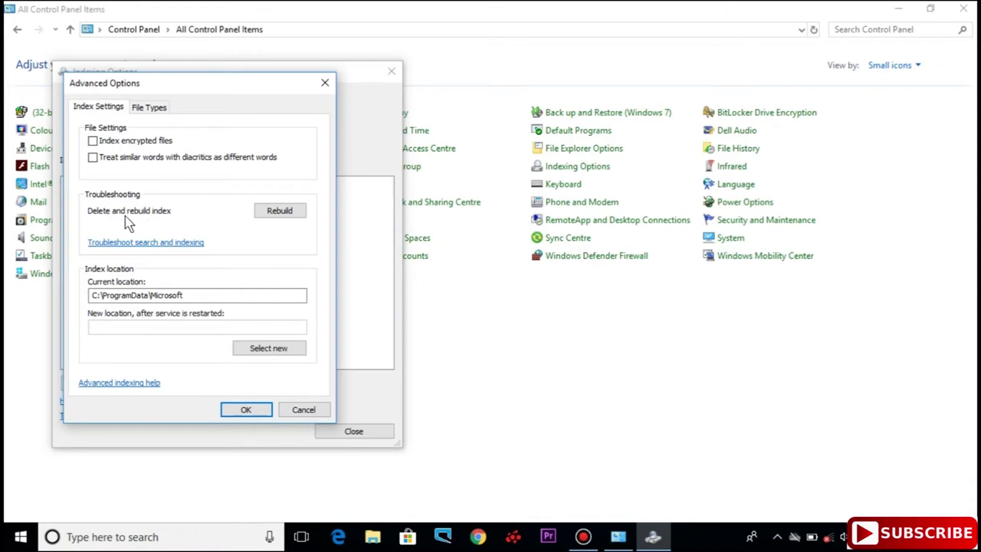
left_click(280, 216)
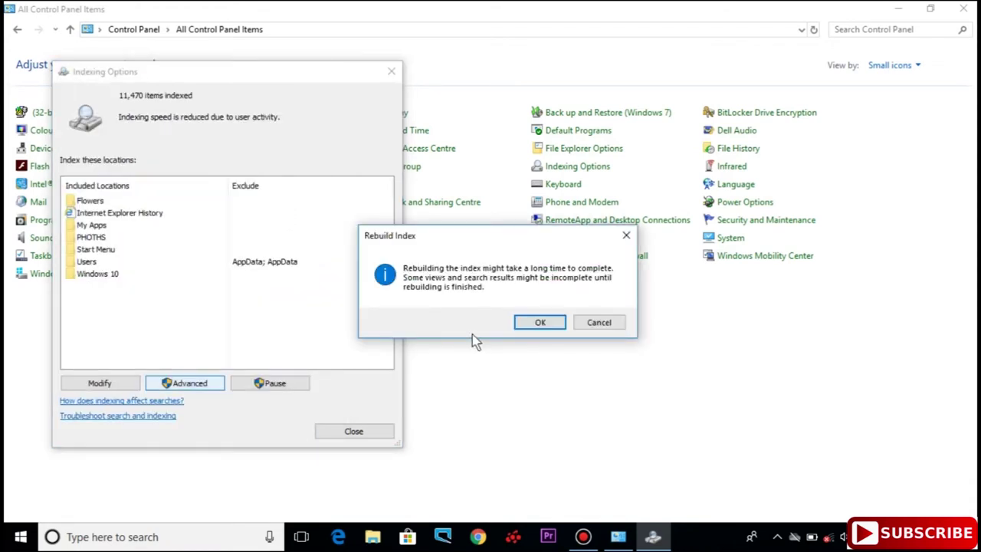
left_click(554, 324)
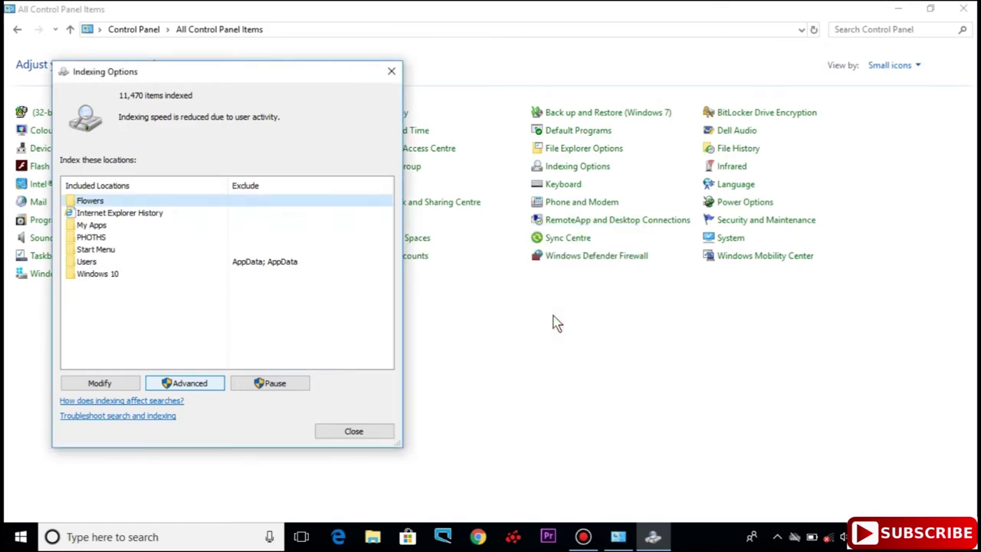
Run the search and indexing troubleshooter for files missing from results and an unlisted problem, without a description, and retry it as administrator
left_click(133, 418)
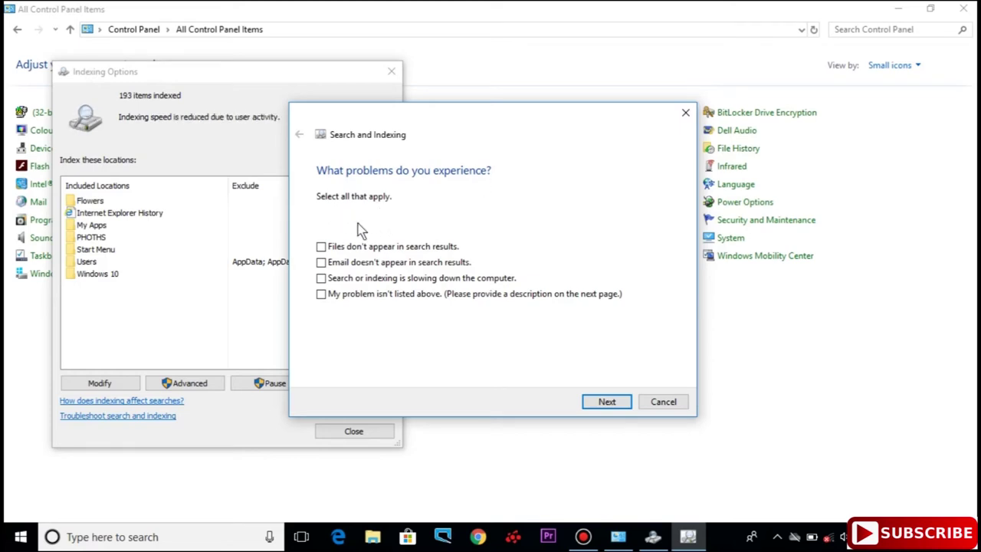
left_click(320, 247)
left_click(325, 296)
left_click(611, 405)
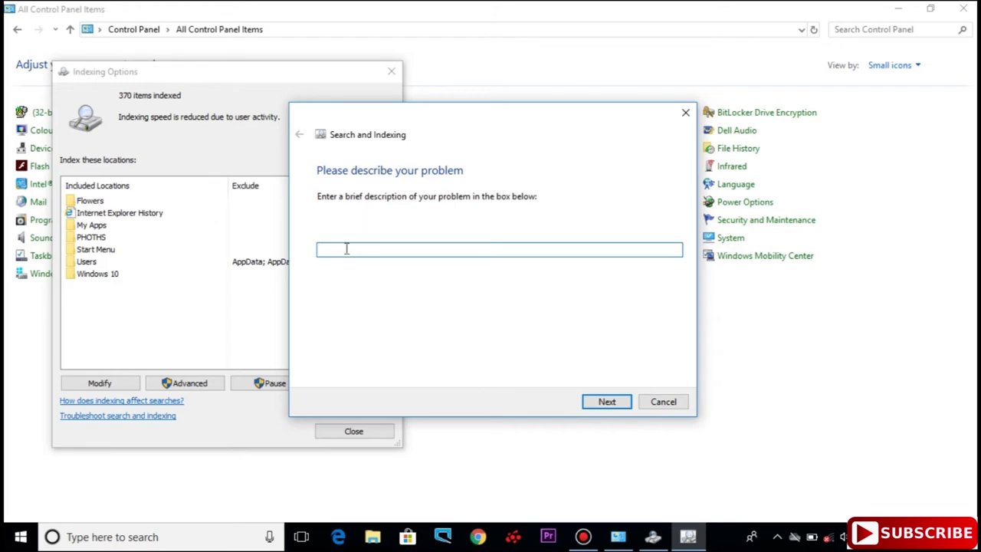
left_click(622, 403)
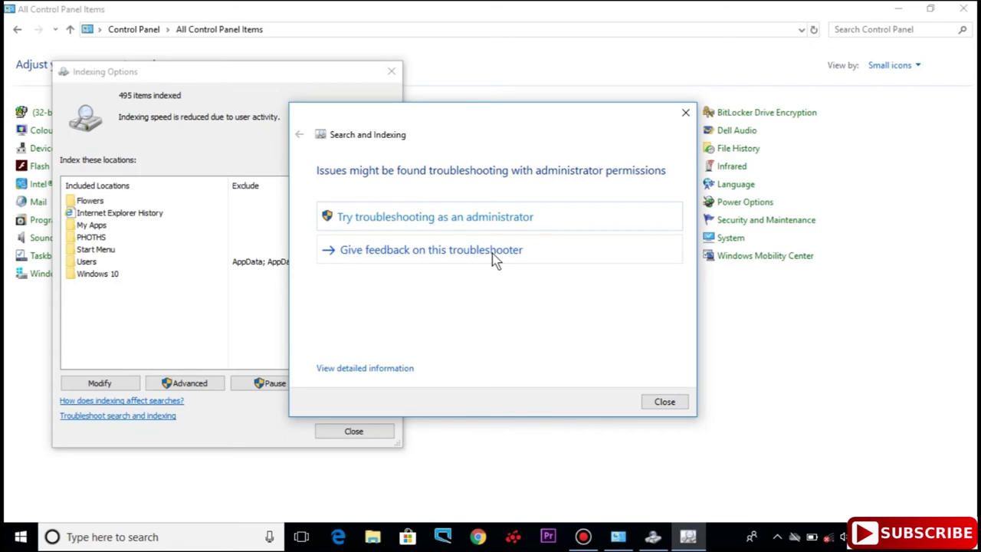
left_click(435, 218)
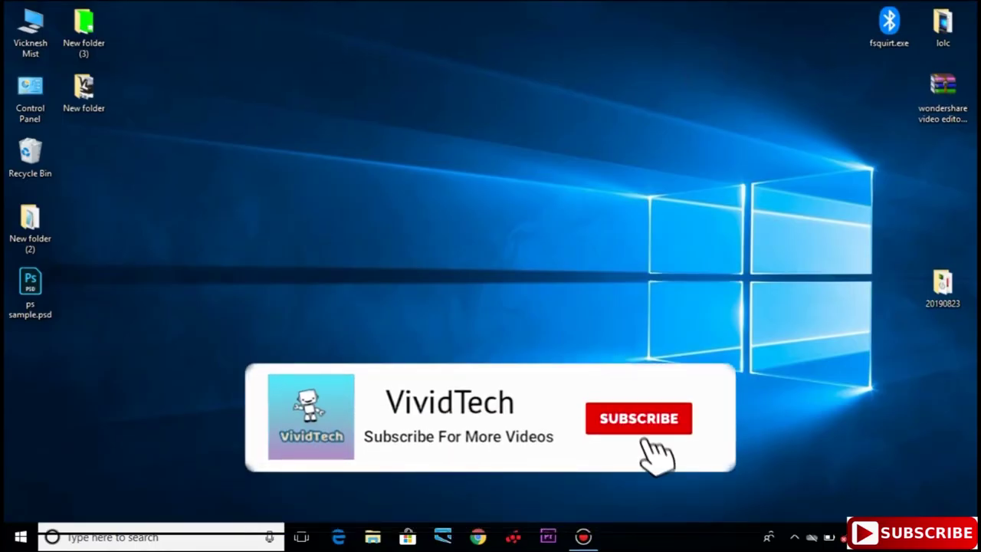
Restart the Windows Explorer process from Task Manager and close Task Manager
right_click(667, 541)
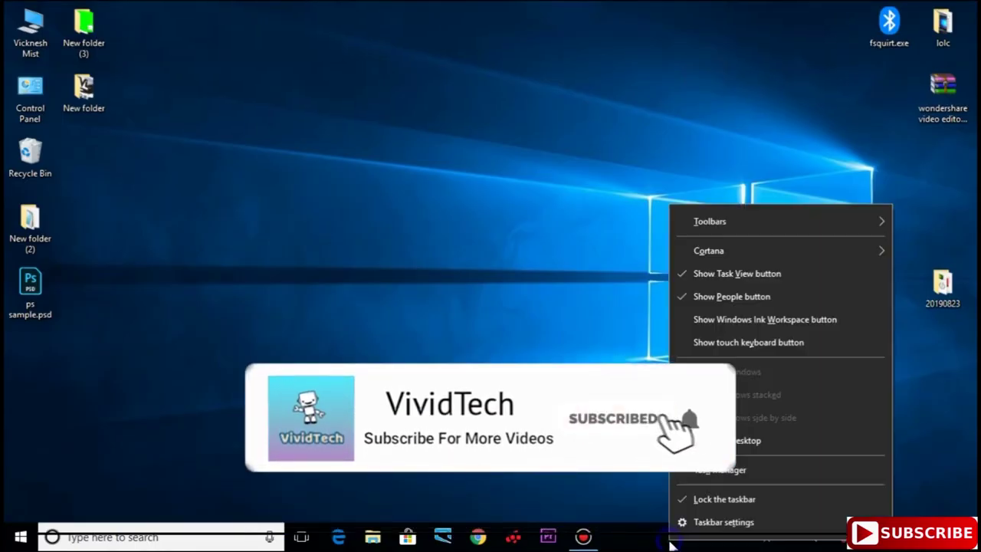
left_click(721, 470)
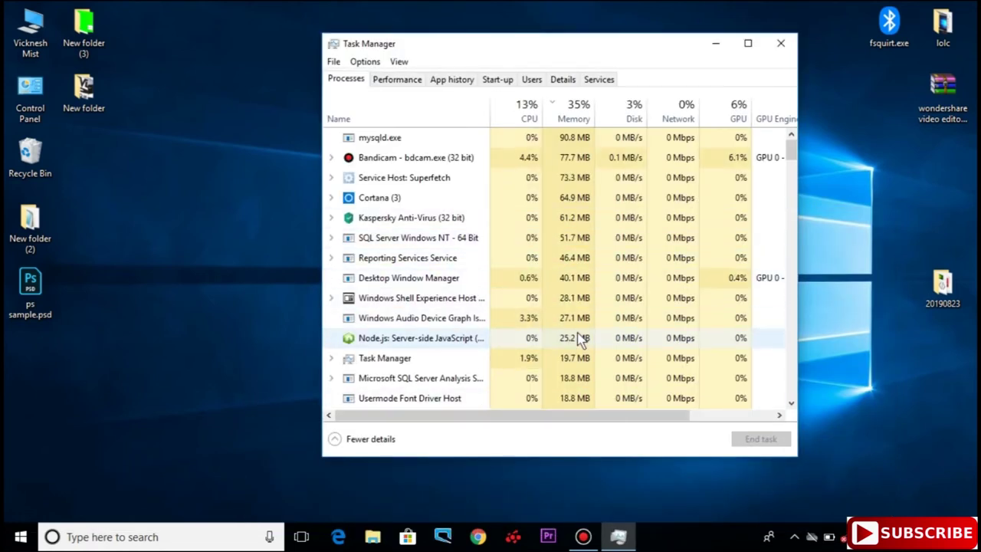
scroll(580, 341, "down", 1)
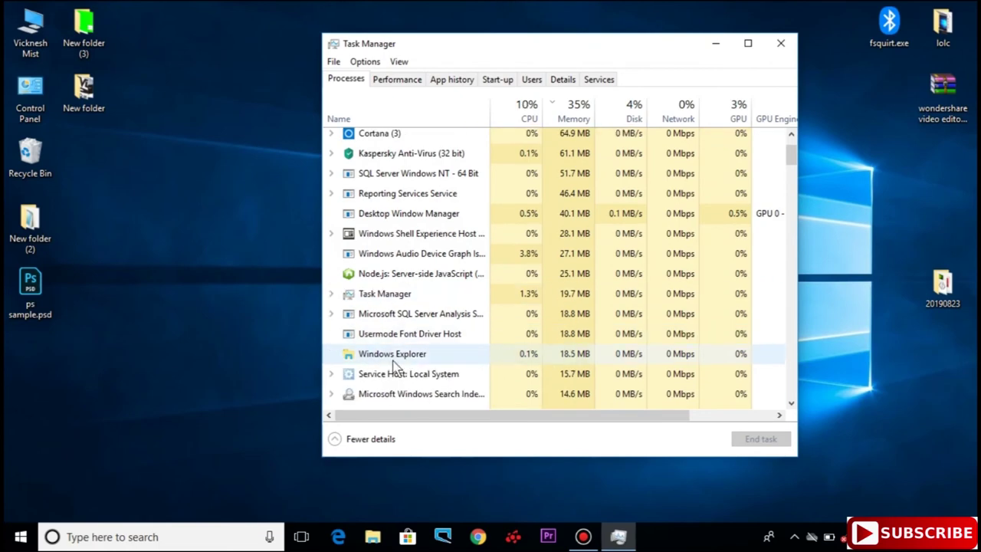
left_click(399, 359)
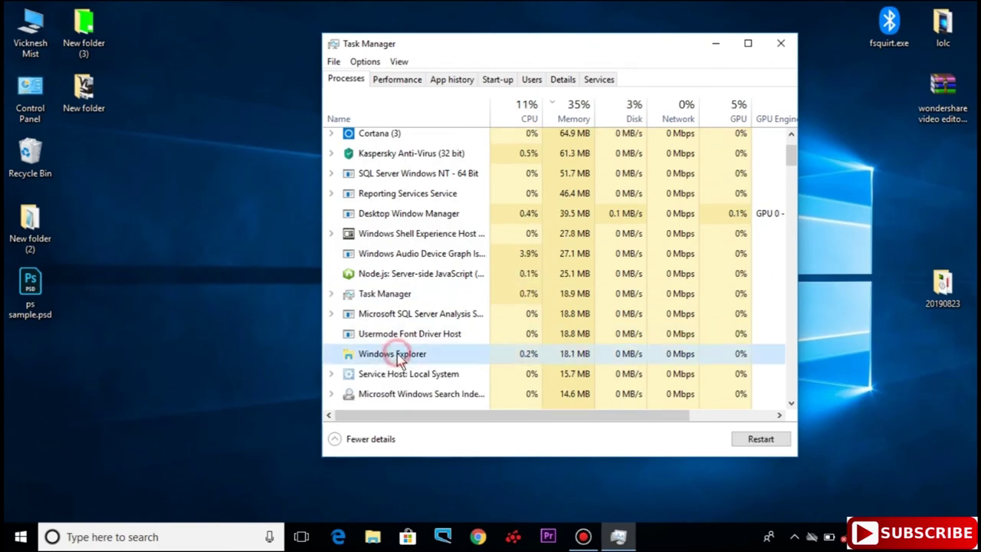
left_click(764, 442)
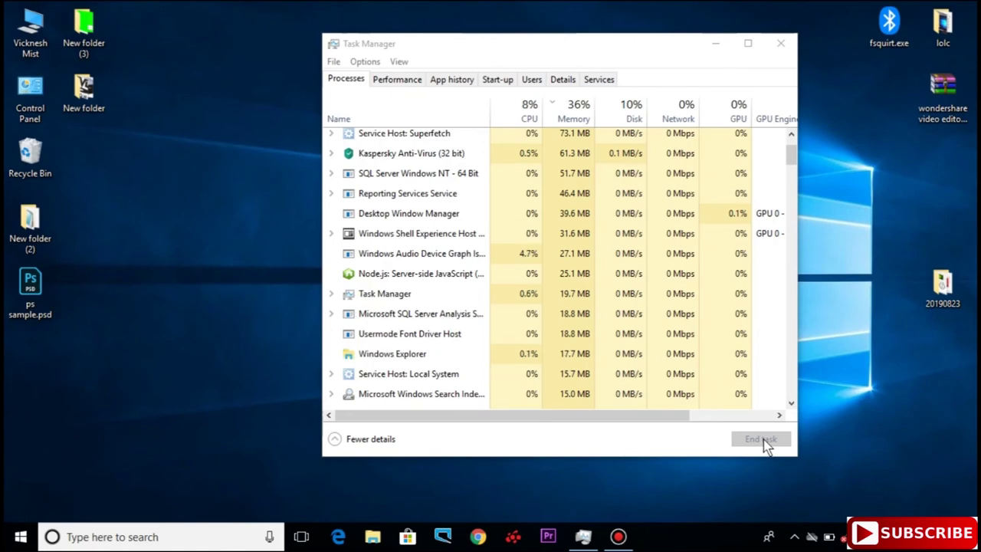
left_click(781, 43)
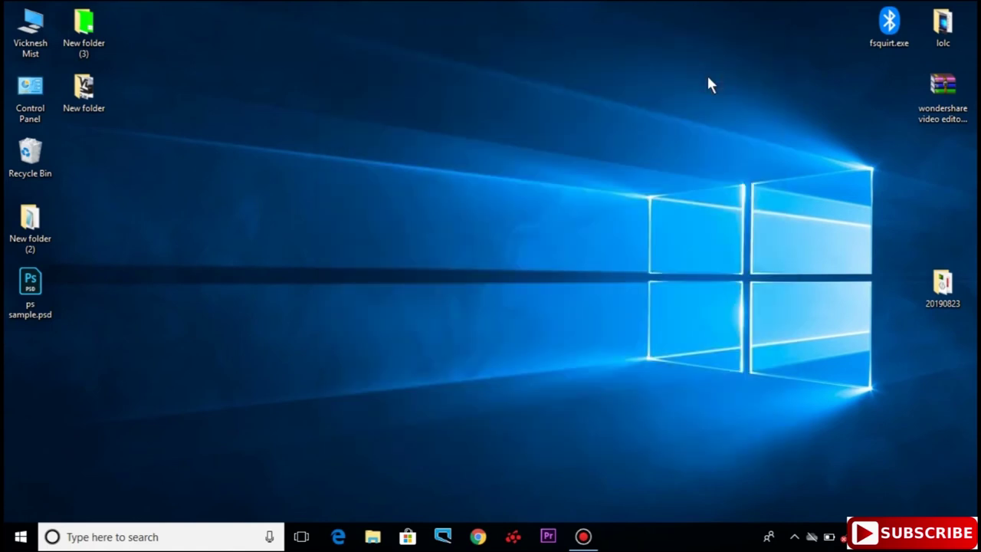
Open File Explorer from the desktop's computer icon and bring up Folder Options for Quick access
double_click(31, 27)
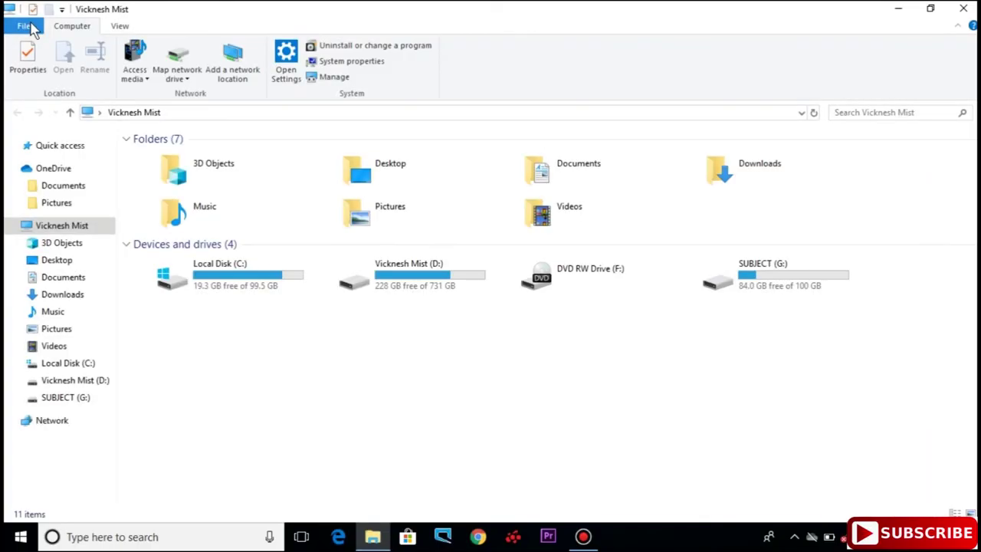
left_click(42, 149)
right_click(42, 153)
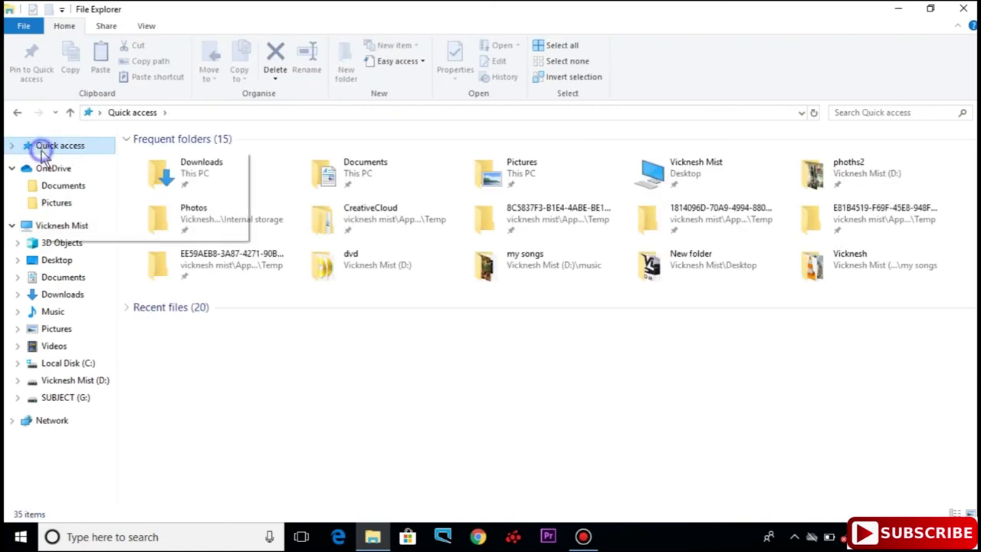
left_click(81, 198)
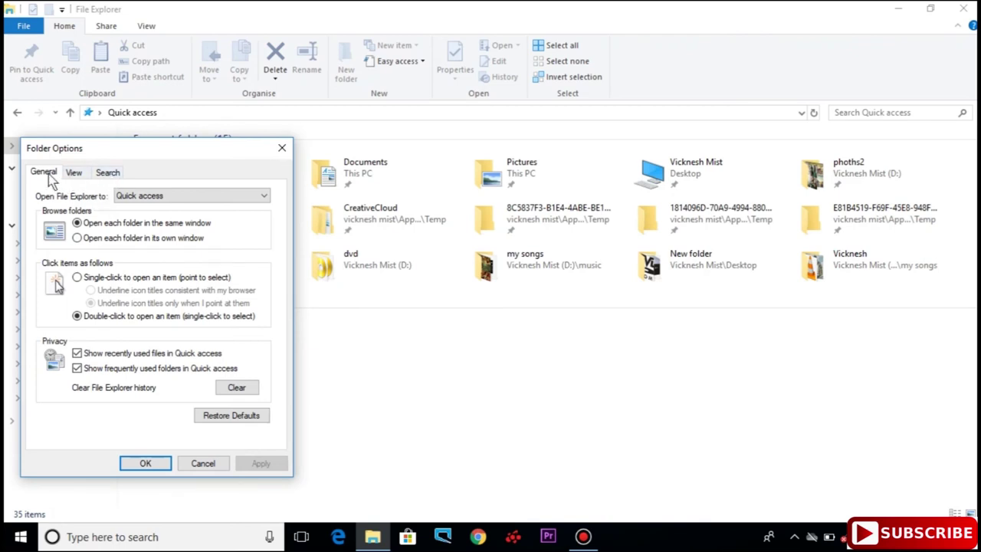
Enable always searching file names and contents in non-indexed locations, apply and accept the folder options, and close File Explorer
left_click(107, 173)
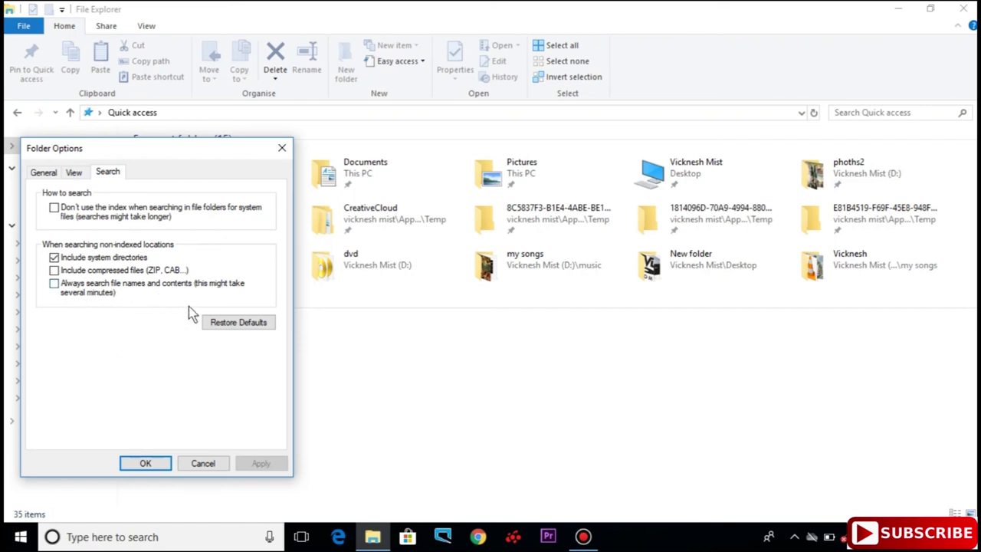
left_click(55, 284)
left_click(265, 468)
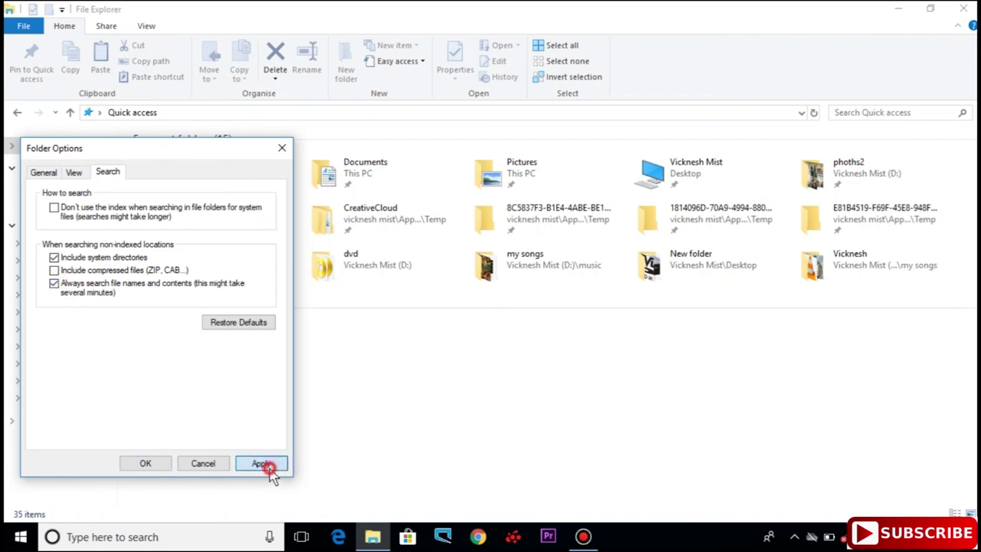
left_click(166, 463)
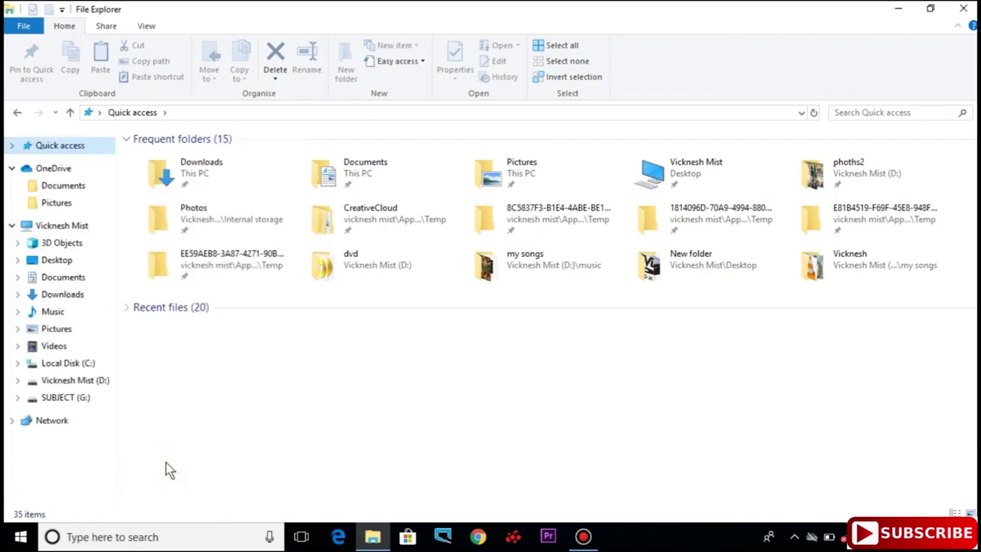
left_click(964, 8)
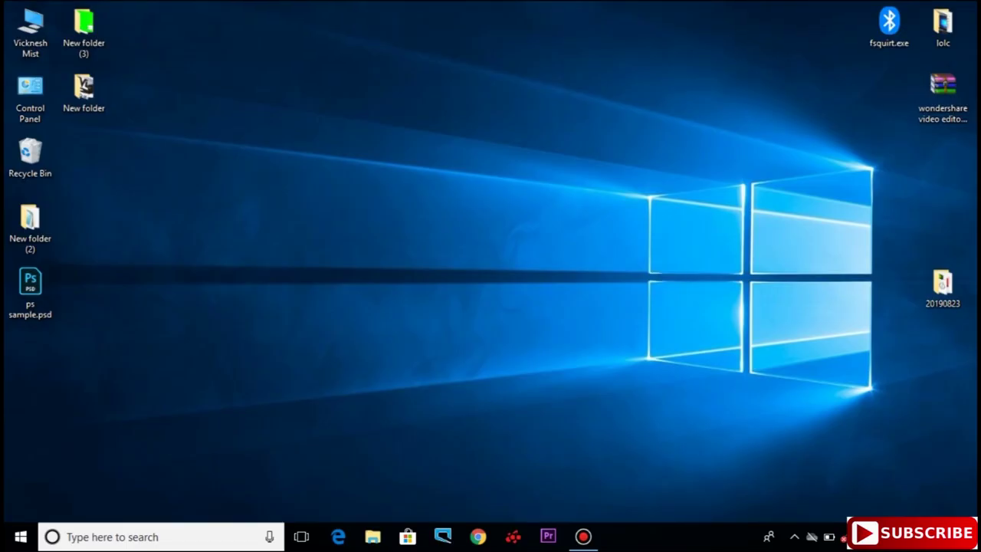